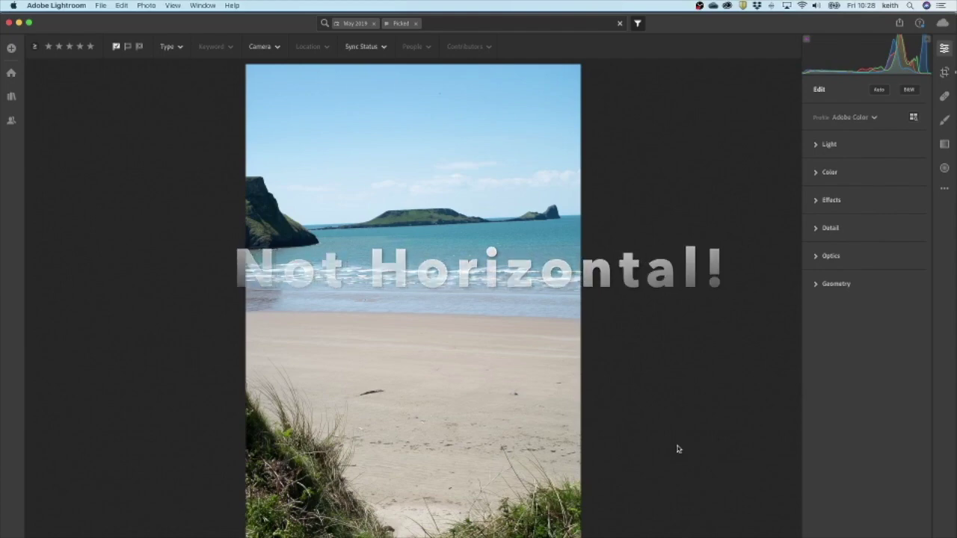
Advance two photos to the beach huts image and show its Crop & Rotate controls
key(Right)
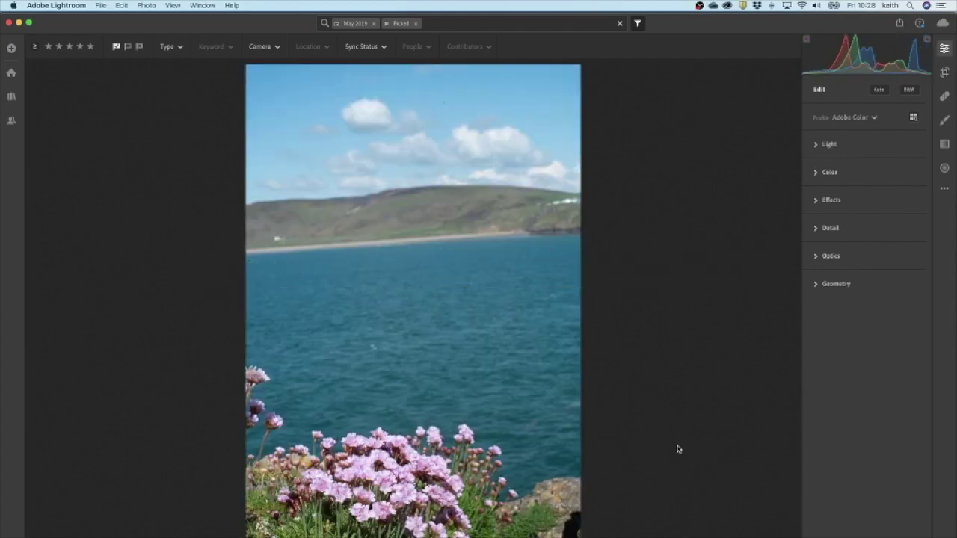
key(Right)
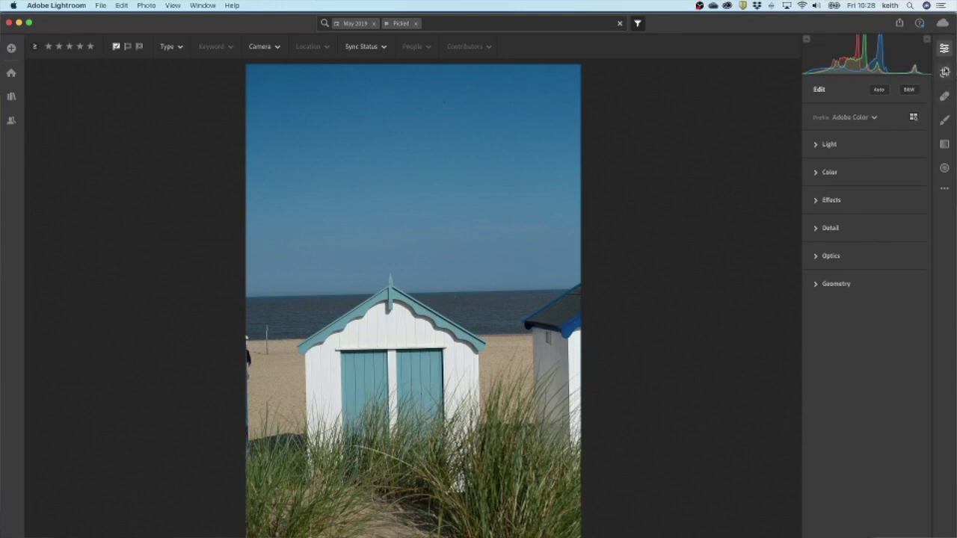
click(944, 72)
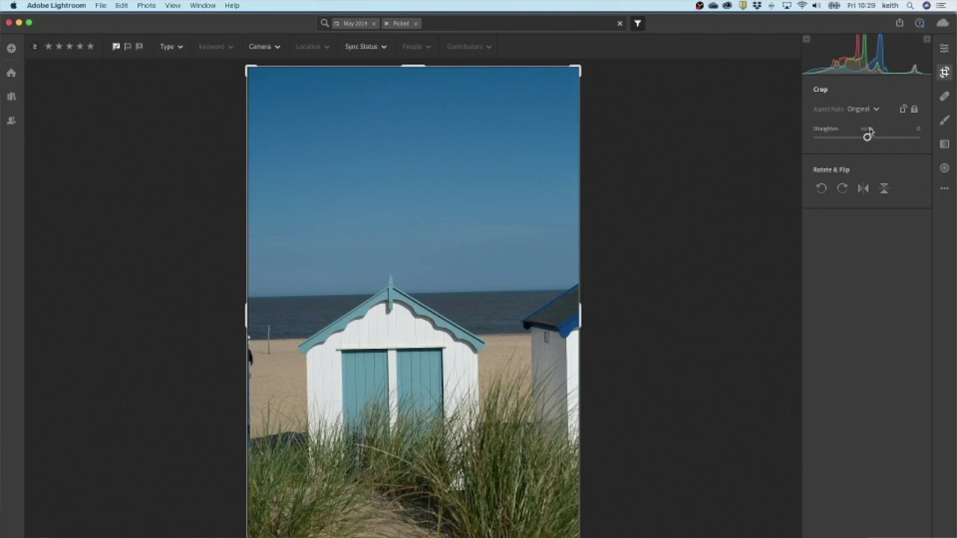
Straighten the beach hut photo by +1.24, commit it, and show the Edit panel's Light controls
drag(867, 134, 868, 132)
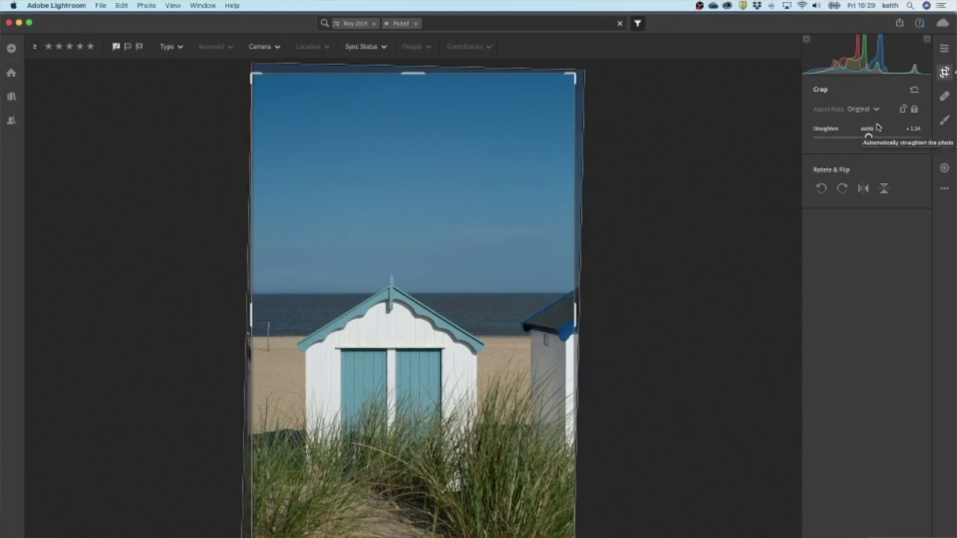
click(945, 73)
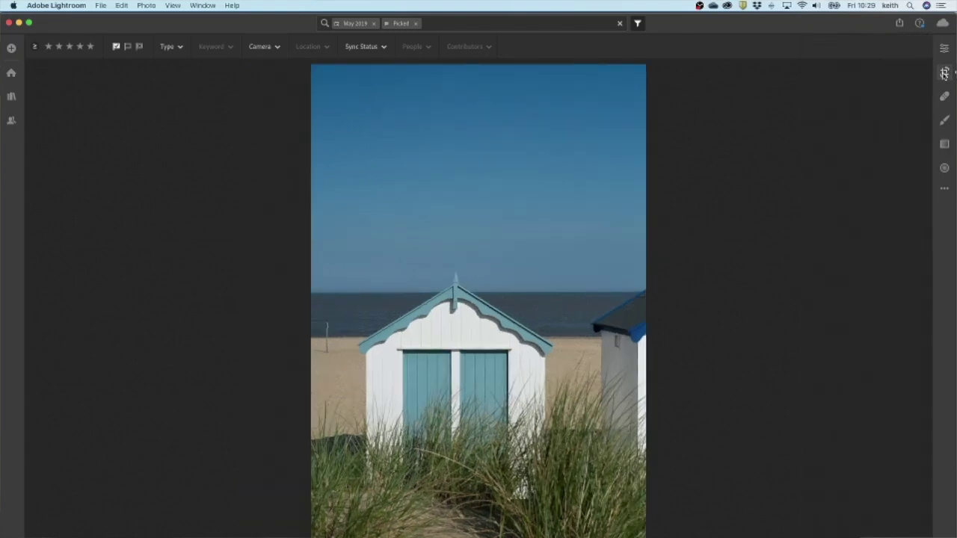
key(e)
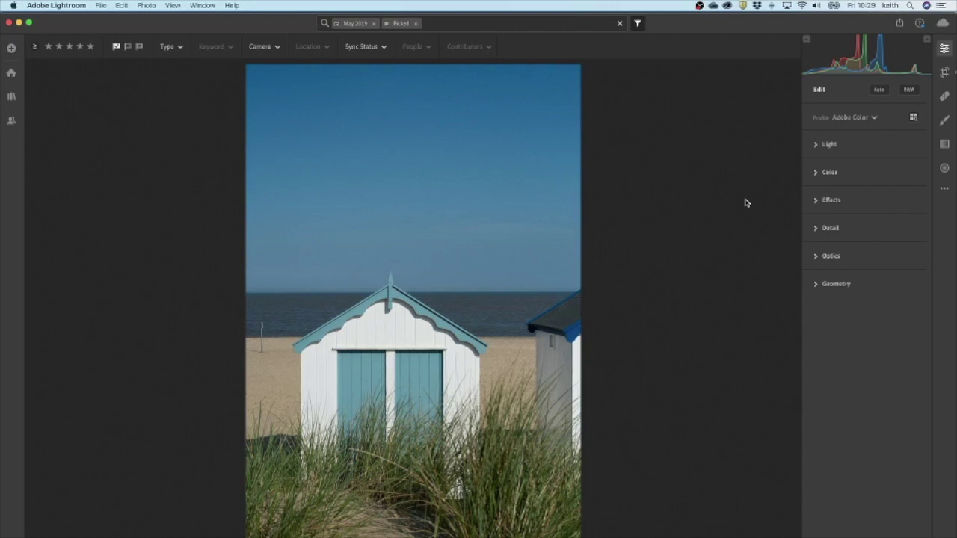
click(819, 146)
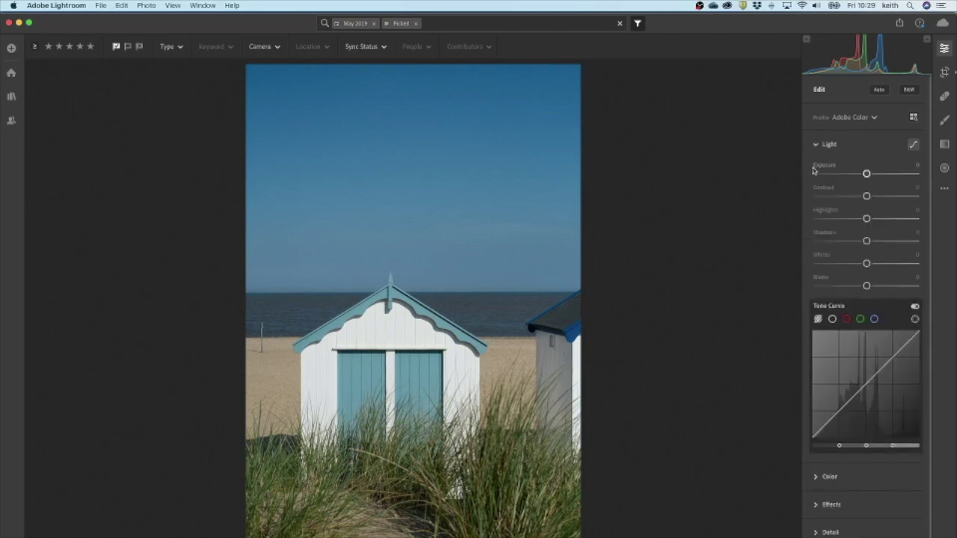
Set Contrast to -31, Highlights to -71 and Shadows to +39
drag(865, 196, 850, 198)
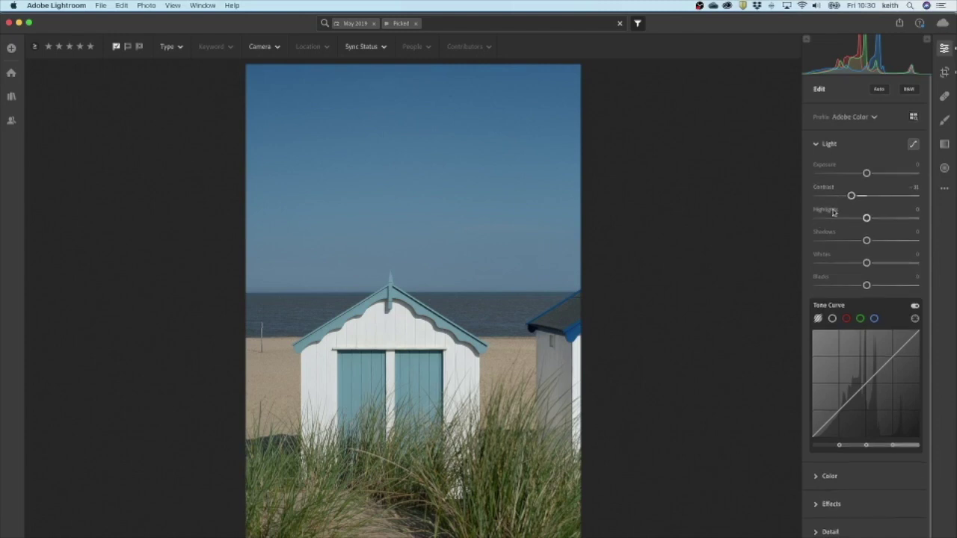
drag(866, 217, 819, 228)
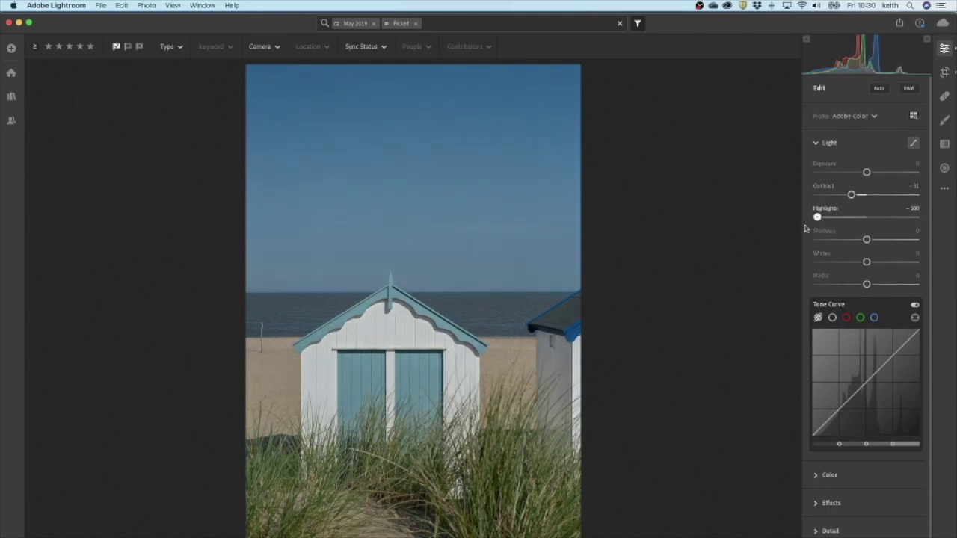
drag(806, 228, 831, 225)
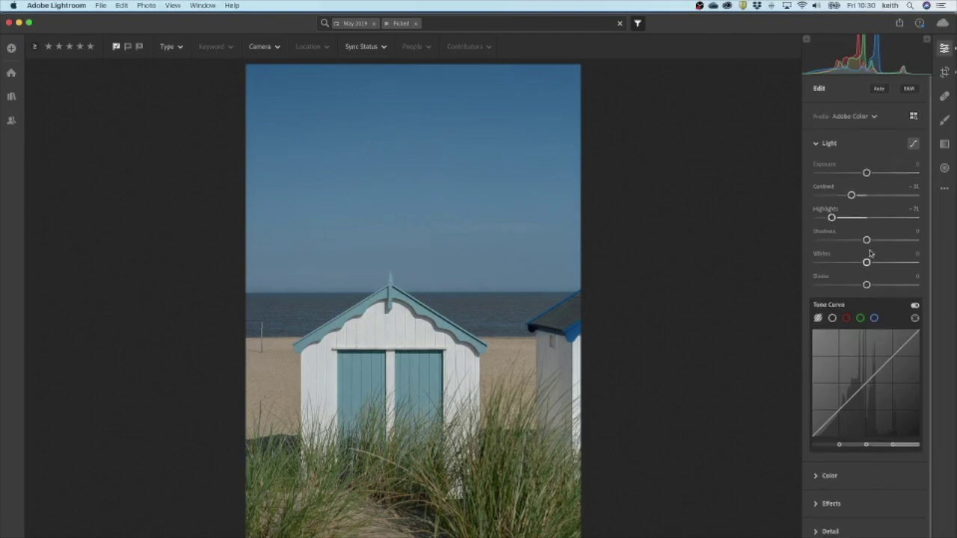
drag(869, 243, 886, 242)
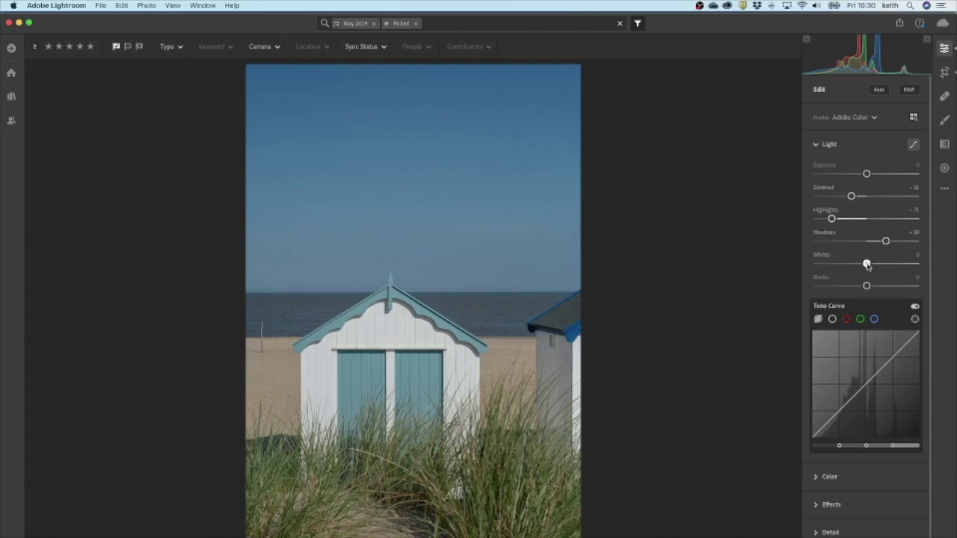
Set Whites to +31, Blacks slightly negative and Highlights near -65, then collapse Light
drag(868, 265, 892, 265)
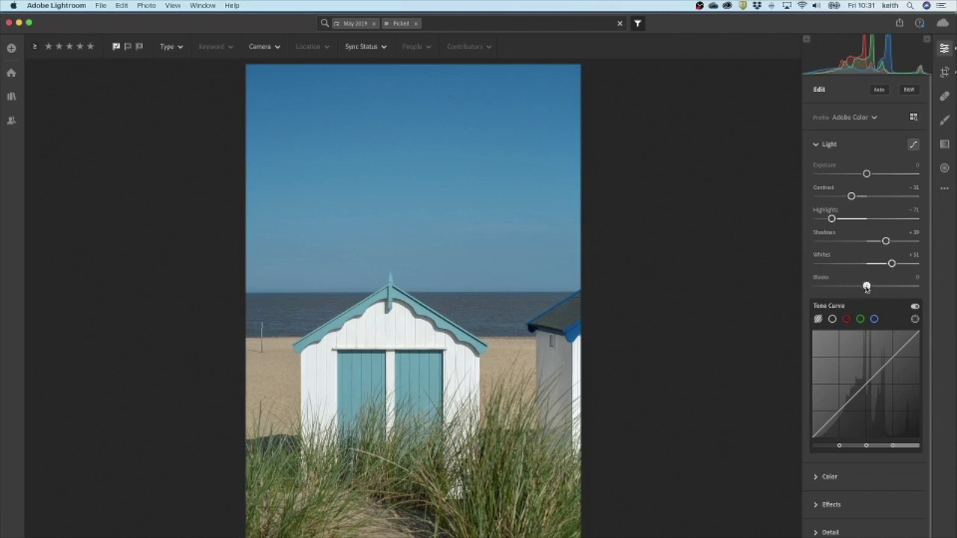
drag(867, 288, 862, 288)
mouse_move(892, 264)
mouse_down()
mouse_move(867, 264)
mouse_move(914, 264)
mouse_move(733, 277)
mouse_move(891, 265)
mouse_up()
mouse_move(832, 219)
mouse_down()
mouse_move(806, 219)
mouse_move(904, 219)
mouse_move(818, 219)
mouse_move(869, 220)
mouse_move(834, 222)
mouse_up()
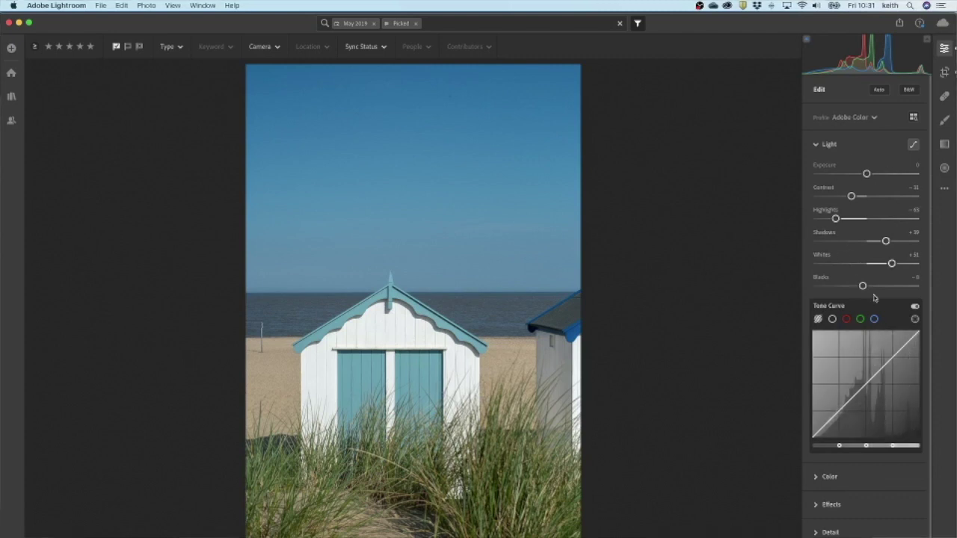
click(816, 146)
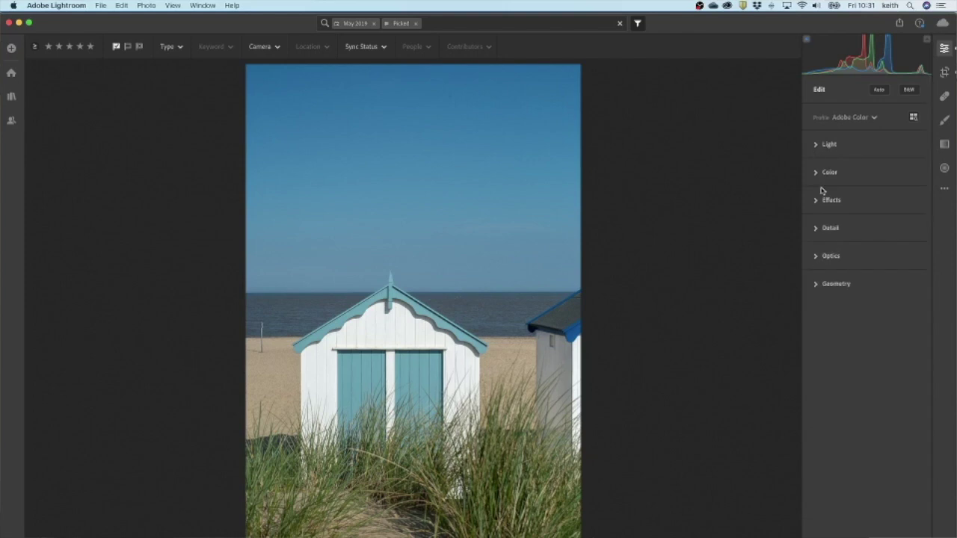
In the Color section, set Vibrance to about +7 and Saturation to -1
click(819, 181)
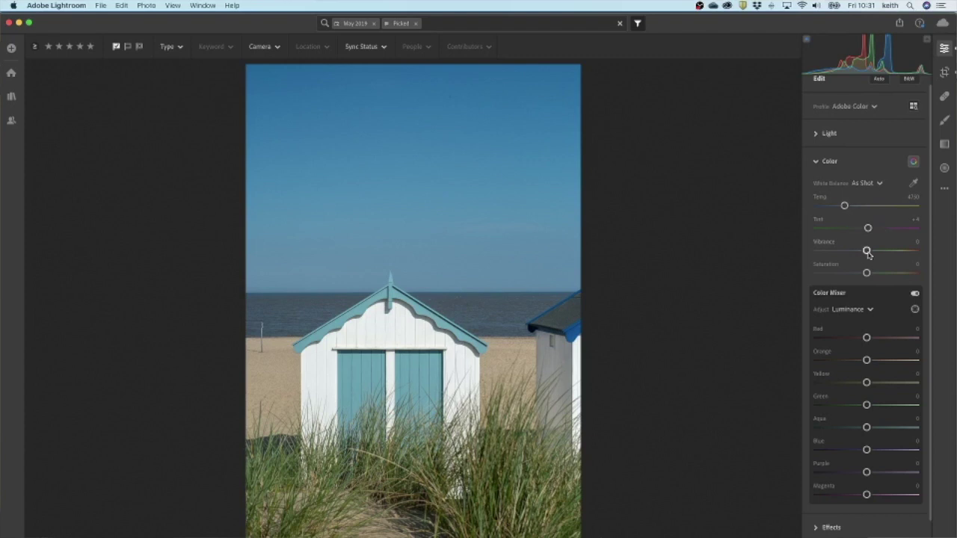
drag(867, 252, 866, 275)
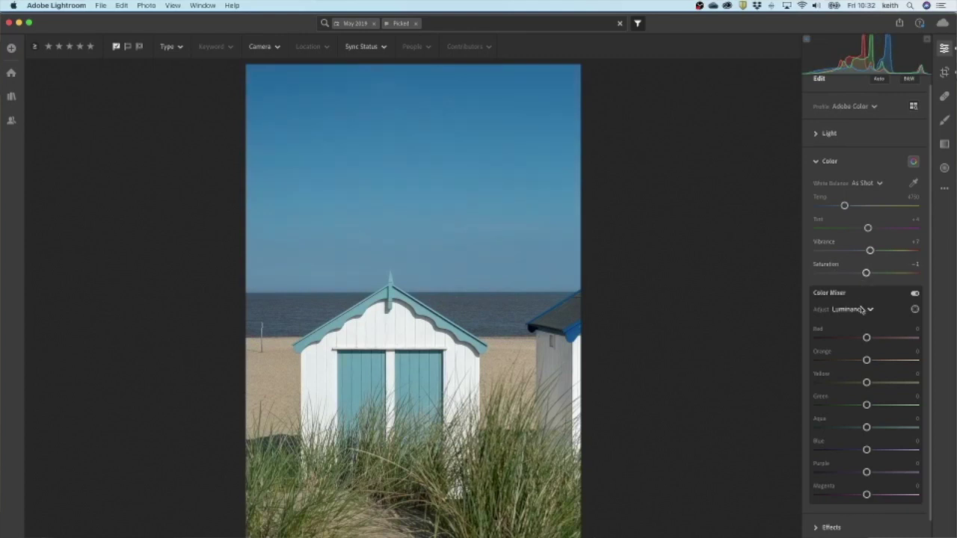
scroll(865, 315, down, 2)
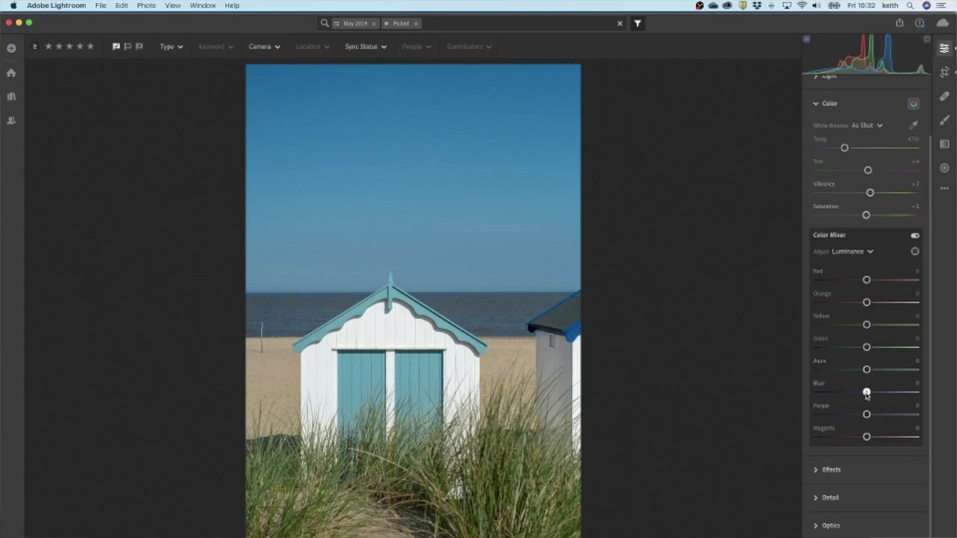
Set Color Mixer luminance to Yellow +47, Green -10, Aqua +47 and Blue +35
mouse_move(866, 393)
mouse_down()
mouse_move(793, 393)
mouse_move(916, 392)
mouse_move(497, 404)
mouse_move(865, 391)
mouse_up()
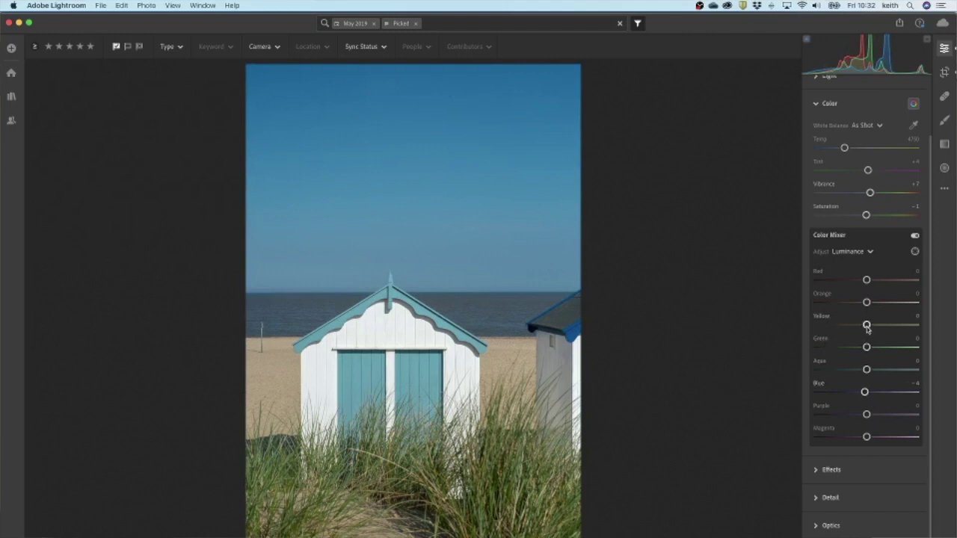
drag(868, 326, 890, 324)
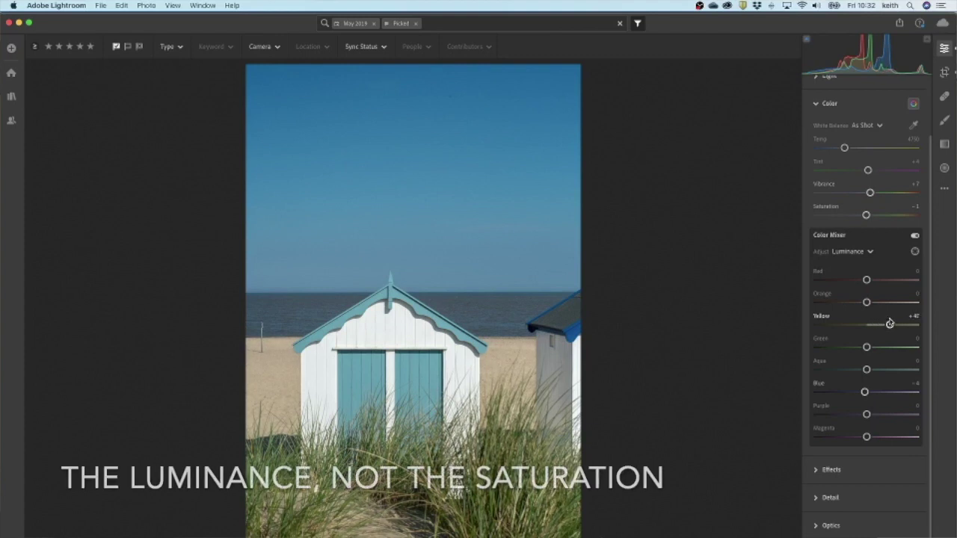
drag(868, 350, 862, 354)
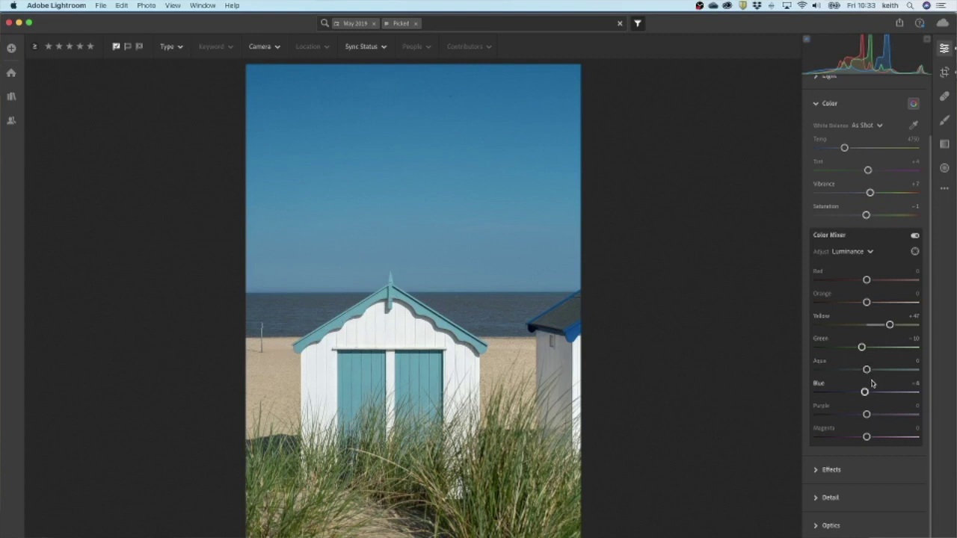
drag(867, 371, 884, 393)
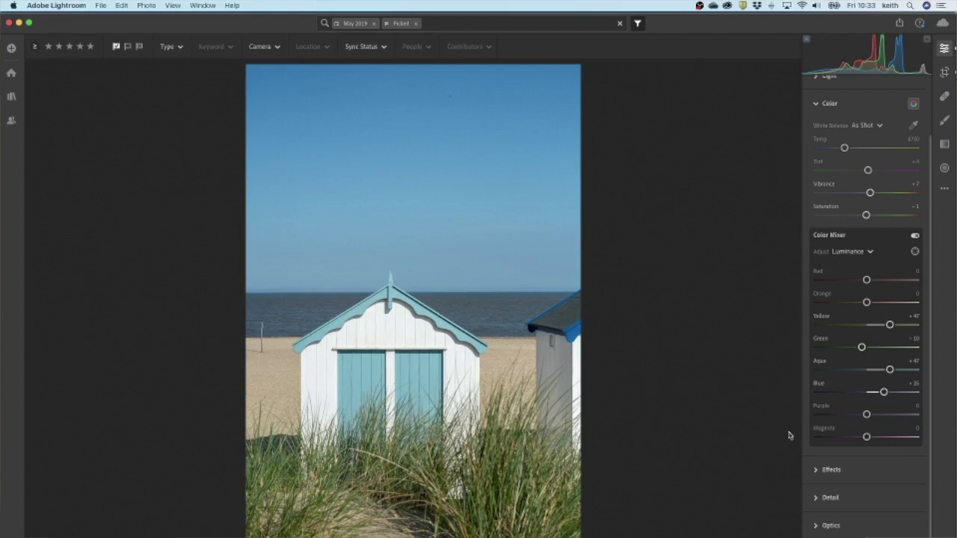
click(816, 105)
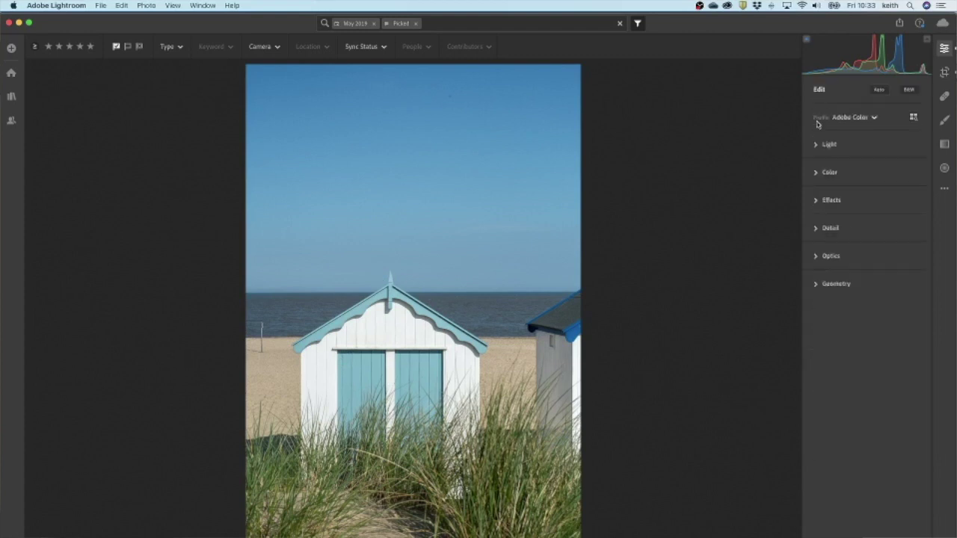
In Effects, try several Dehaze values and settle around -27 for a paler sky
click(816, 202)
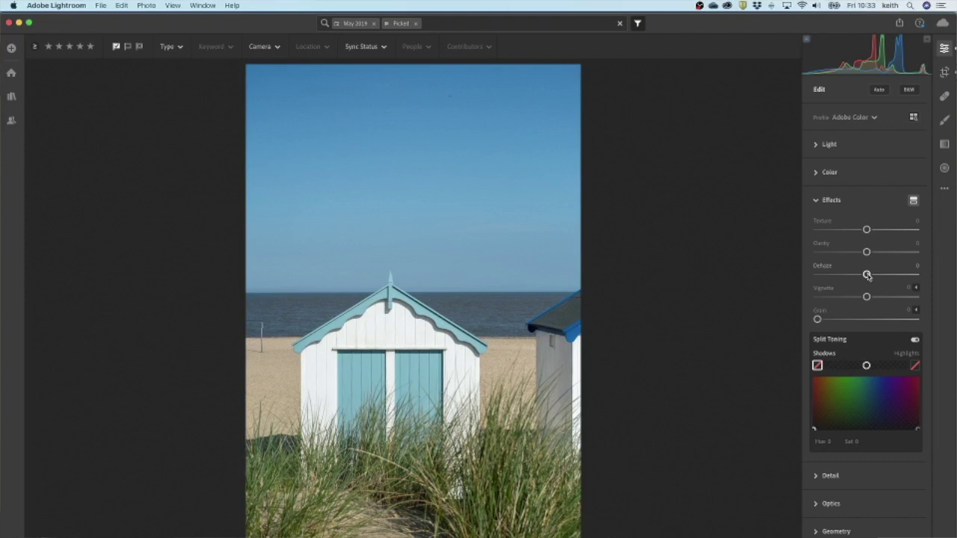
drag(867, 276, 855, 284)
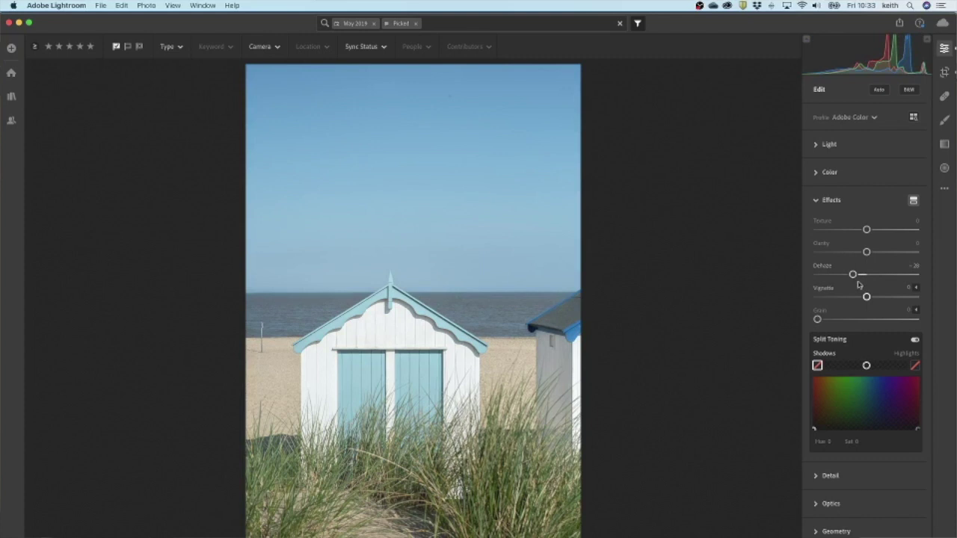
drag(853, 275, 890, 277)
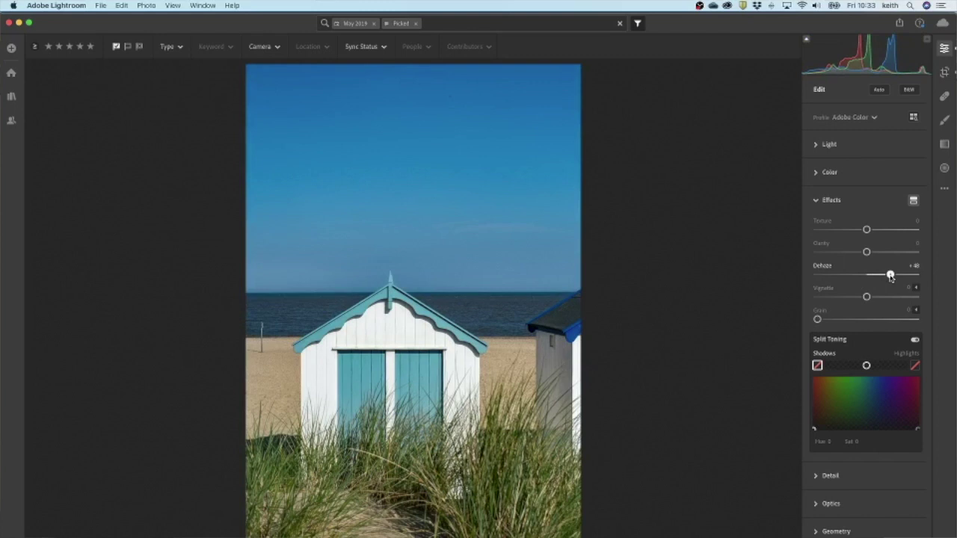
drag(891, 277, 854, 288)
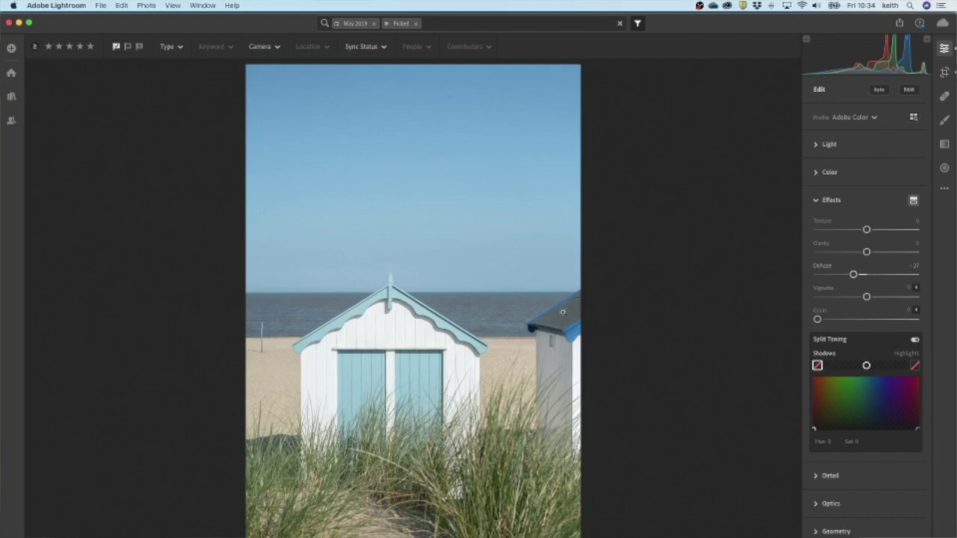
click(261, 340)
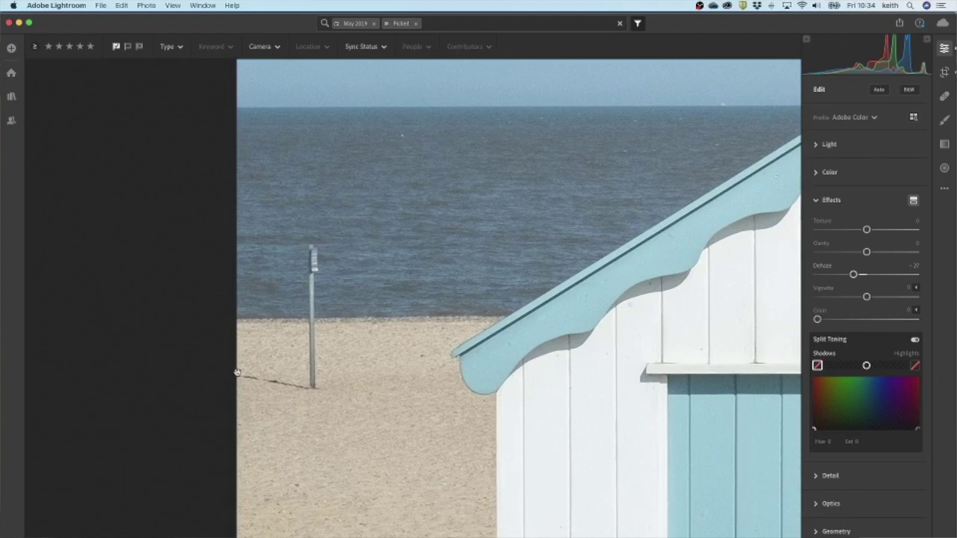
Zoom to 100% on the beach post beside the hut's roof and pan to frame it
click(407, 361)
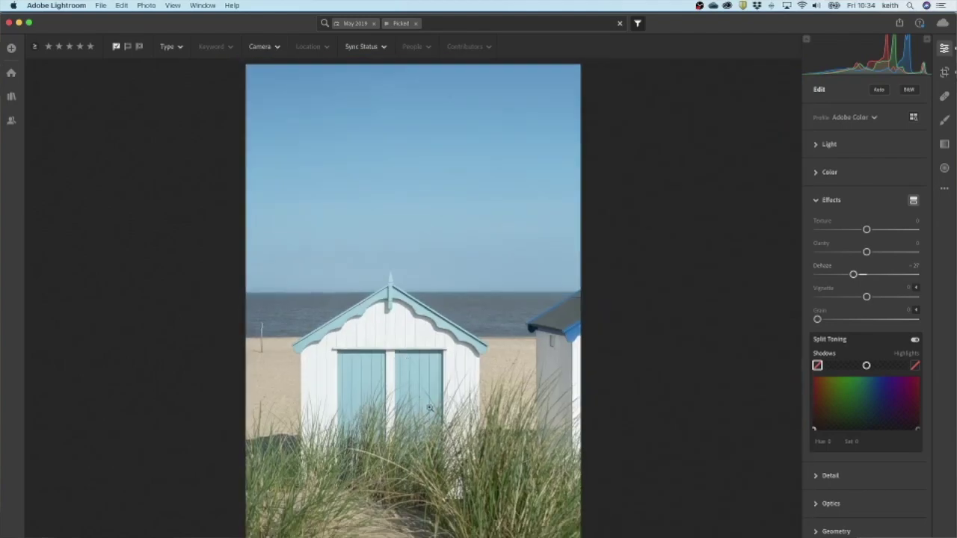
click(274, 335)
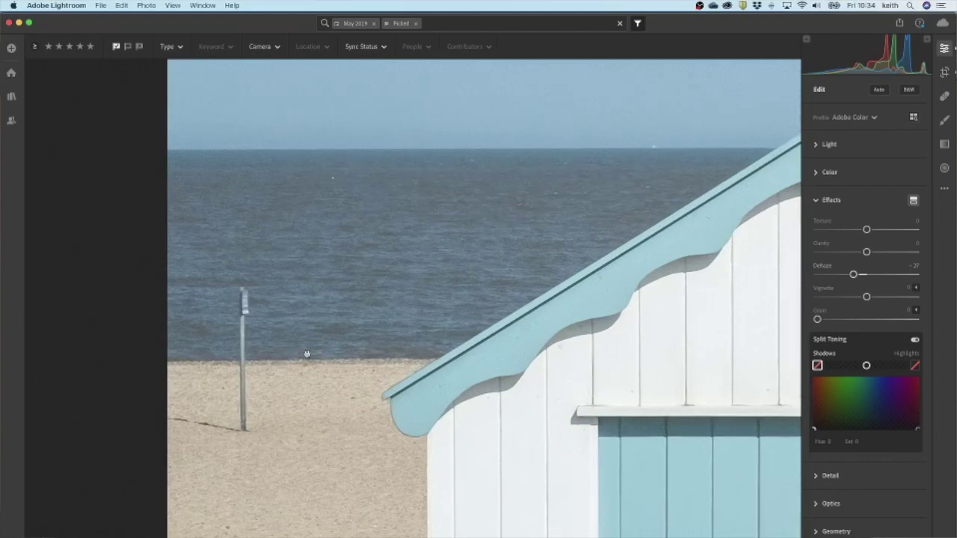
drag(516, 310, 562, 258)
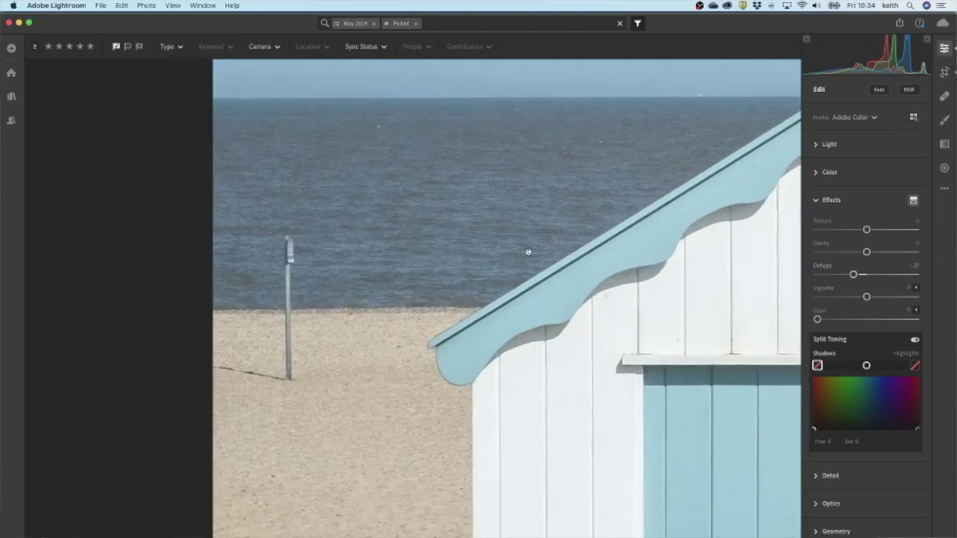
Use the Healing Brush in Clone mode to paint out the beach post and the dark stick
click(946, 97)
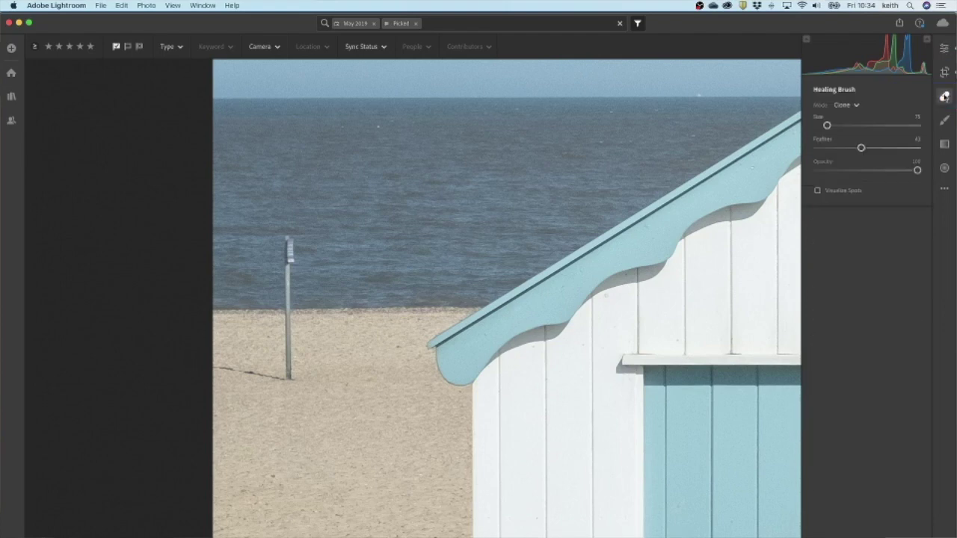
click(857, 106)
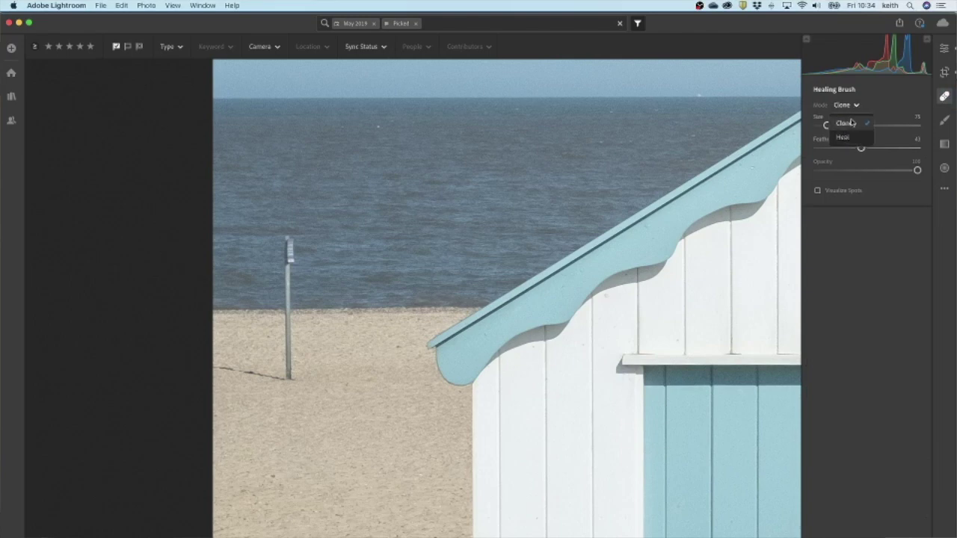
click(849, 109)
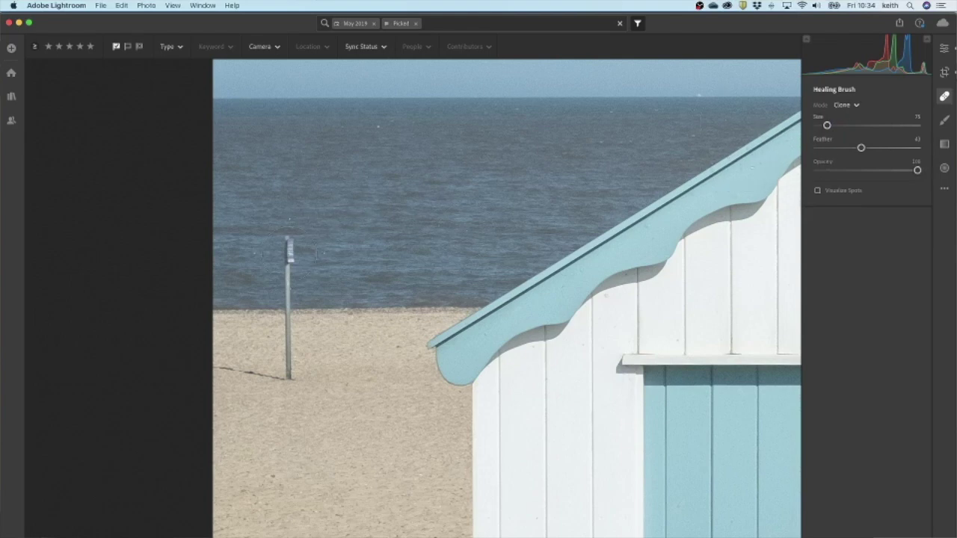
drag(827, 125, 824, 125)
drag(289, 241, 290, 370)
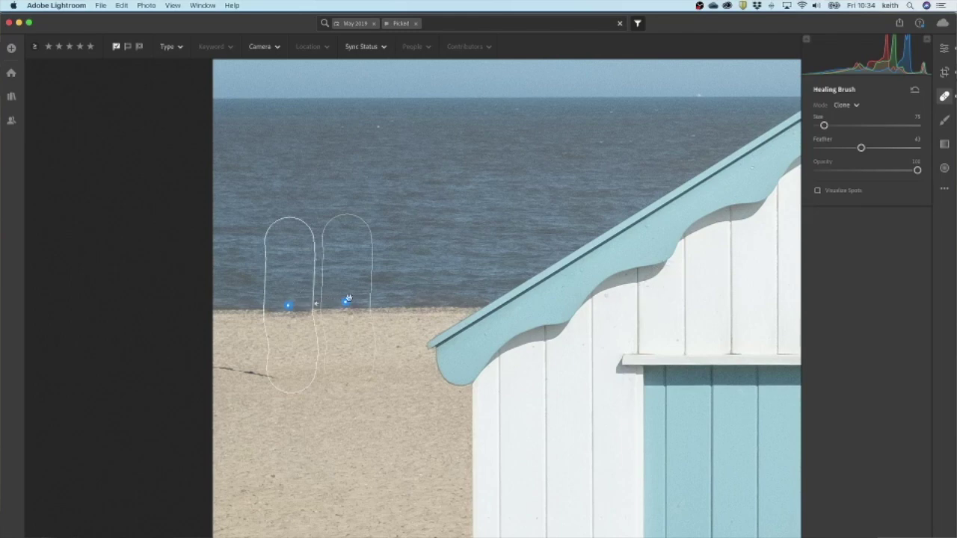
drag(344, 301, 344, 305)
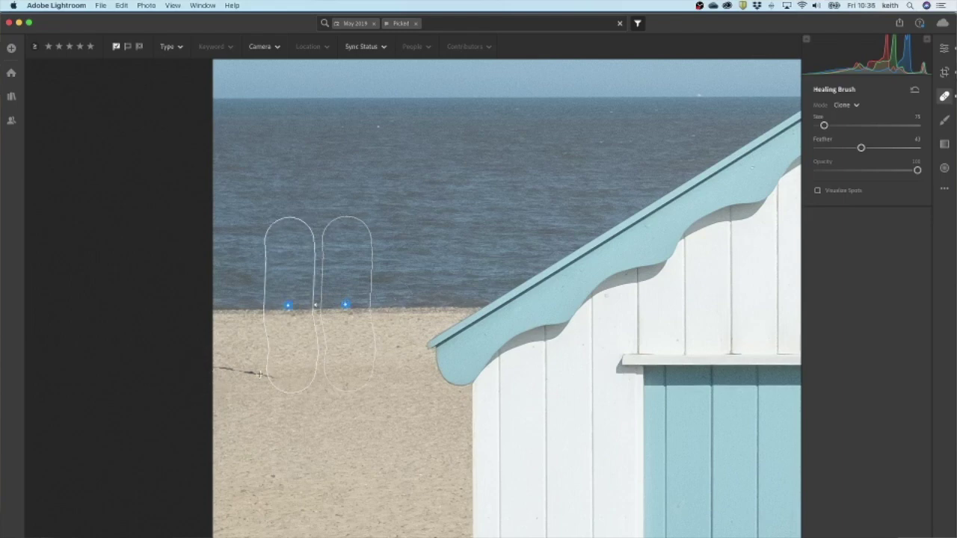
drag(233, 371, 261, 374)
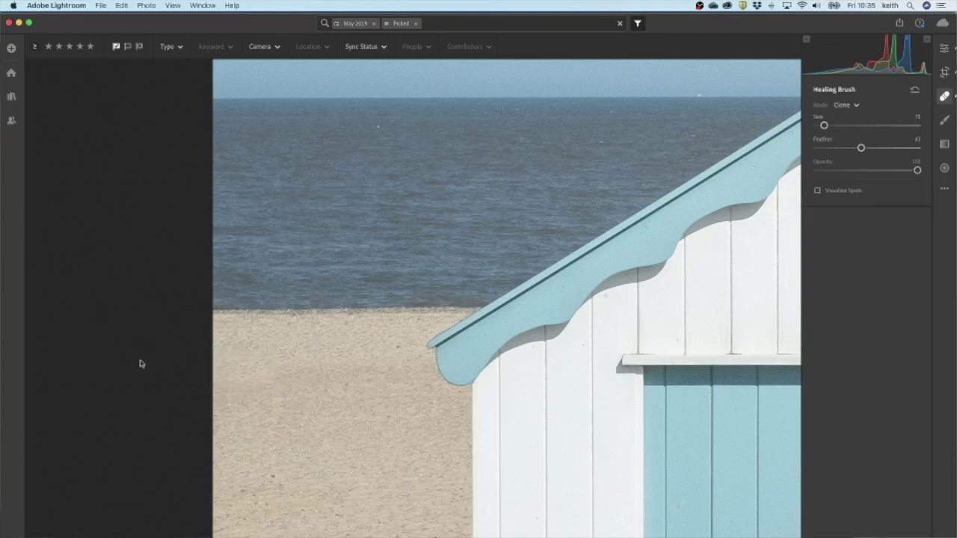
key(z)
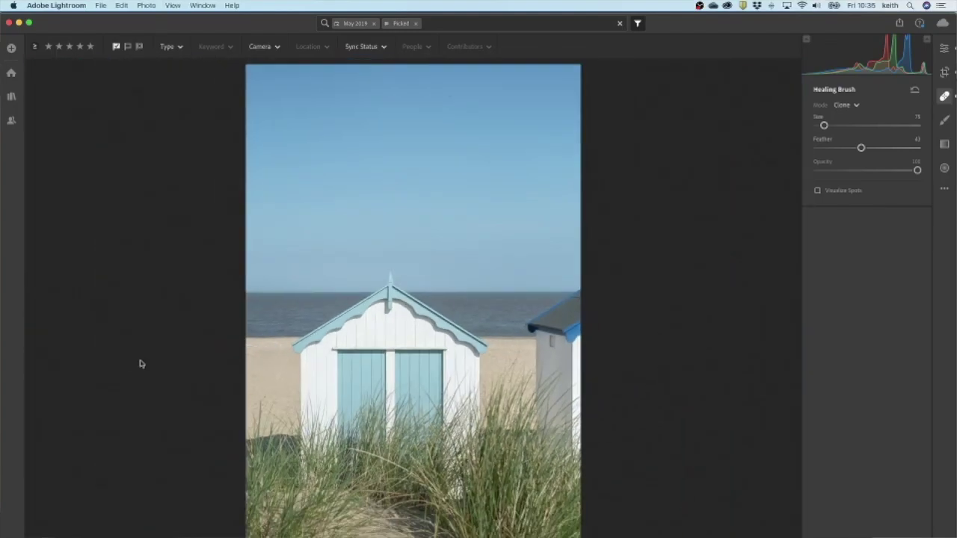
click(944, 47)
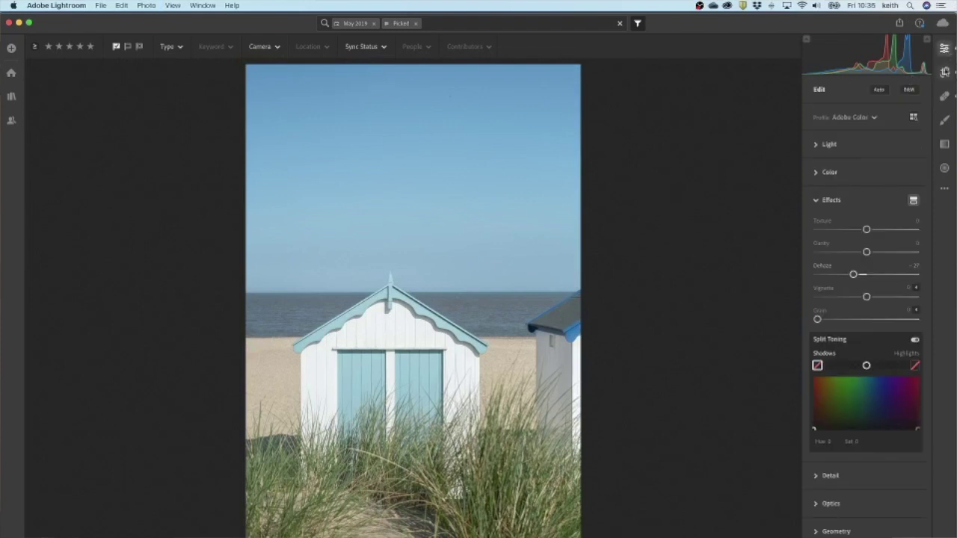
Crop to a 4 x 5 / 8 x 10 ratio tightly around the hut and commit
click(944, 71)
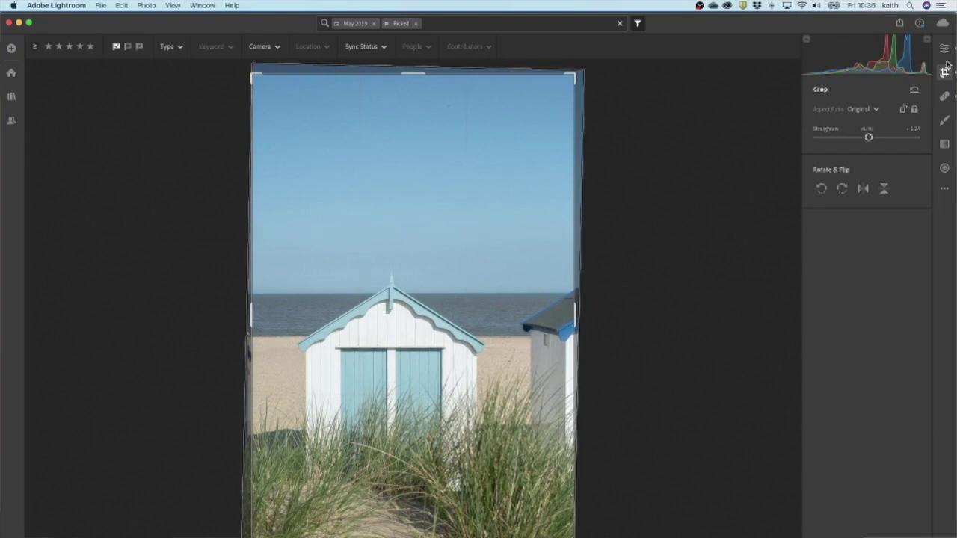
click(860, 110)
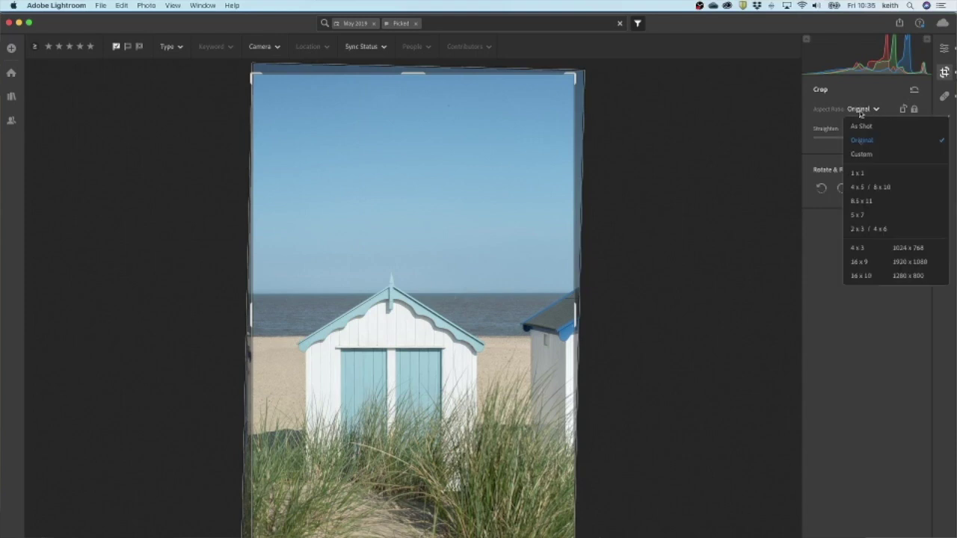
click(868, 187)
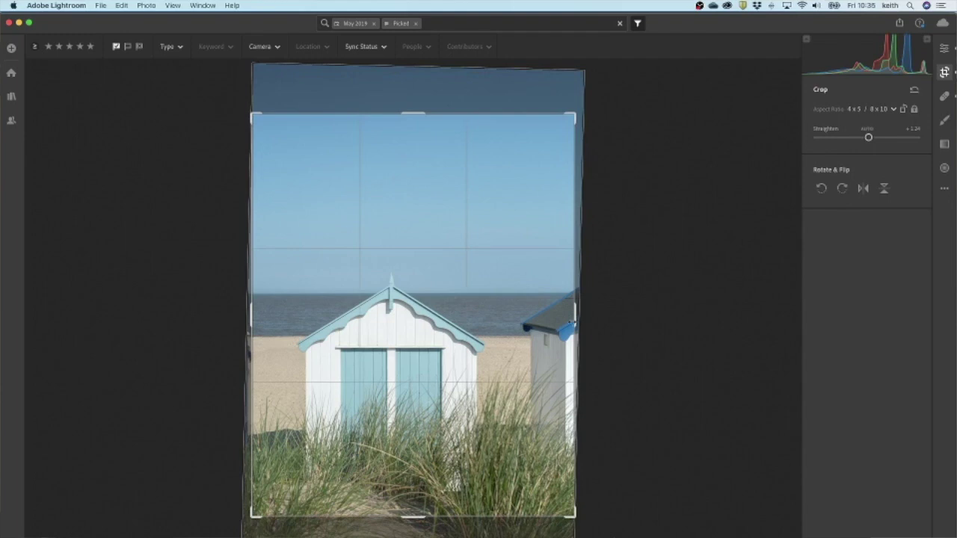
drag(574, 314, 543, 325)
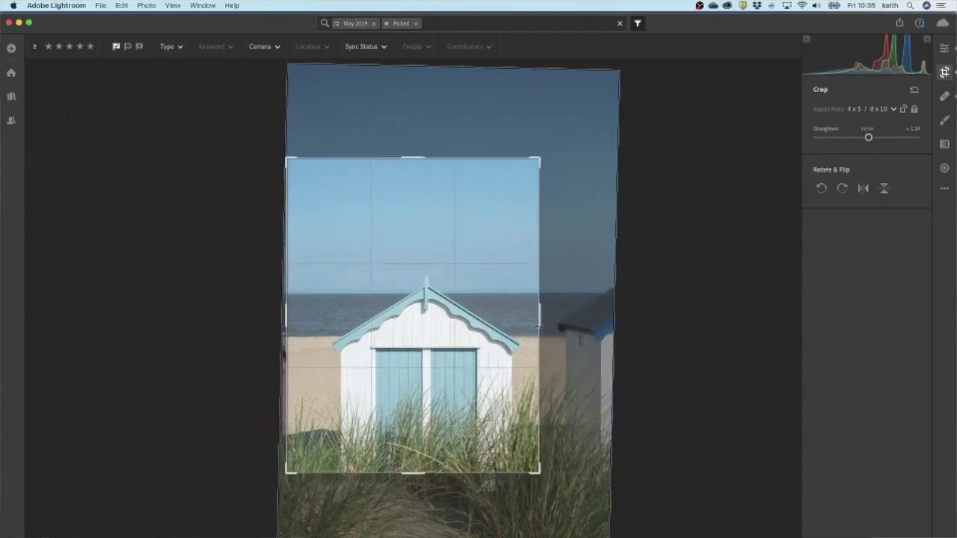
drag(436, 322, 428, 289)
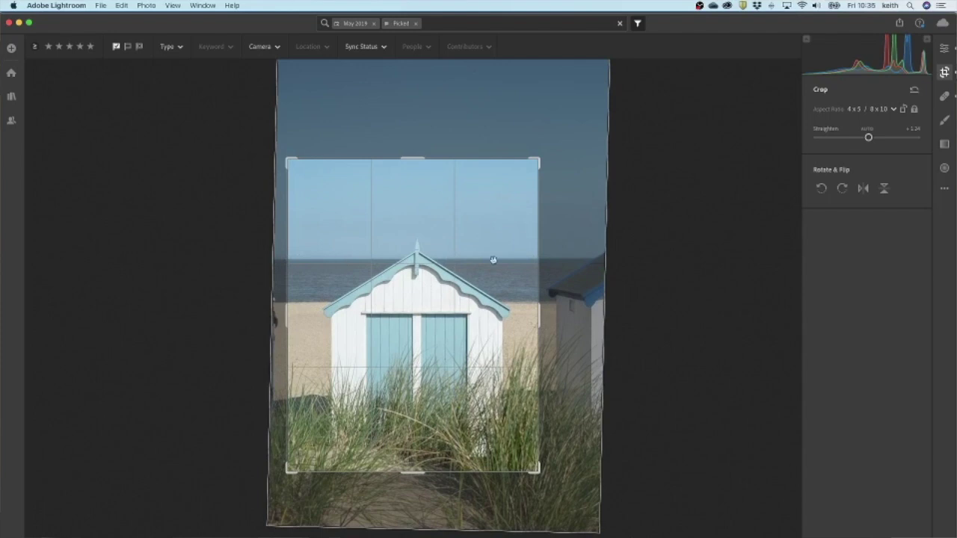
click(945, 72)
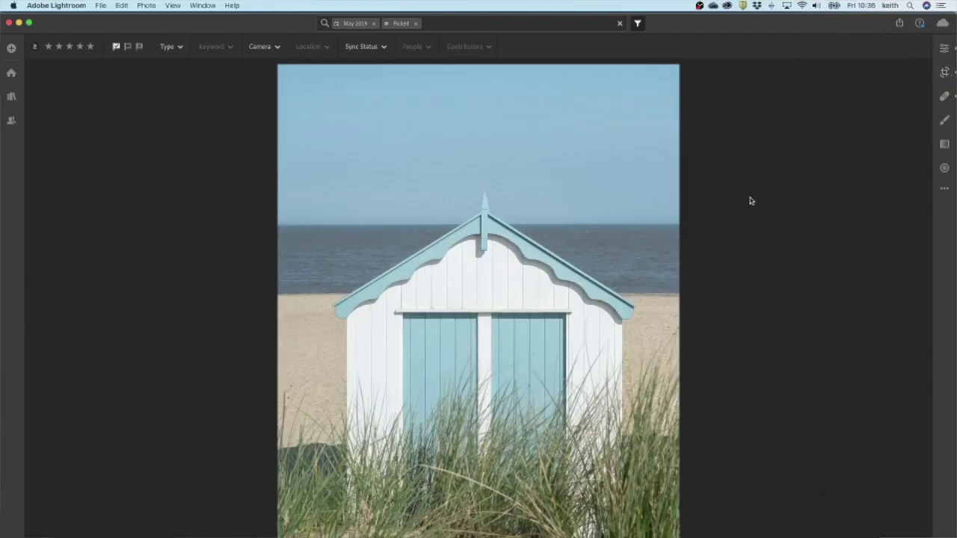
Nudge the beach hut photo slightly left within the 4x5 crop, commit it, and show the presets list
click(945, 72)
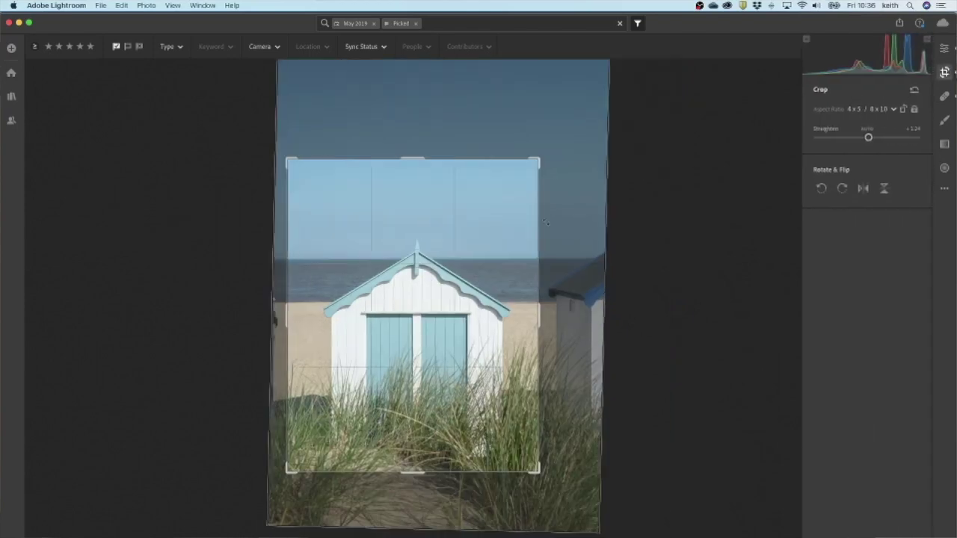
drag(466, 245, 461, 245)
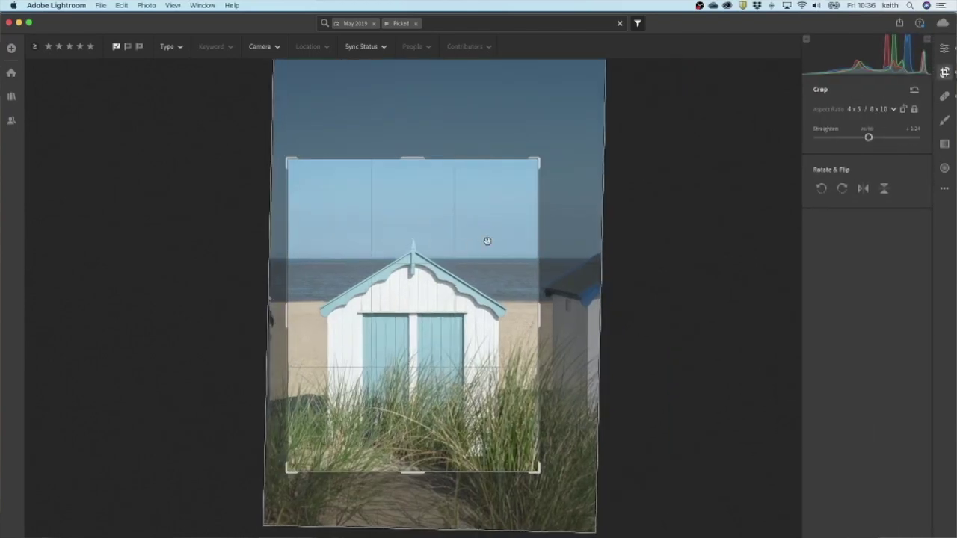
click(945, 72)
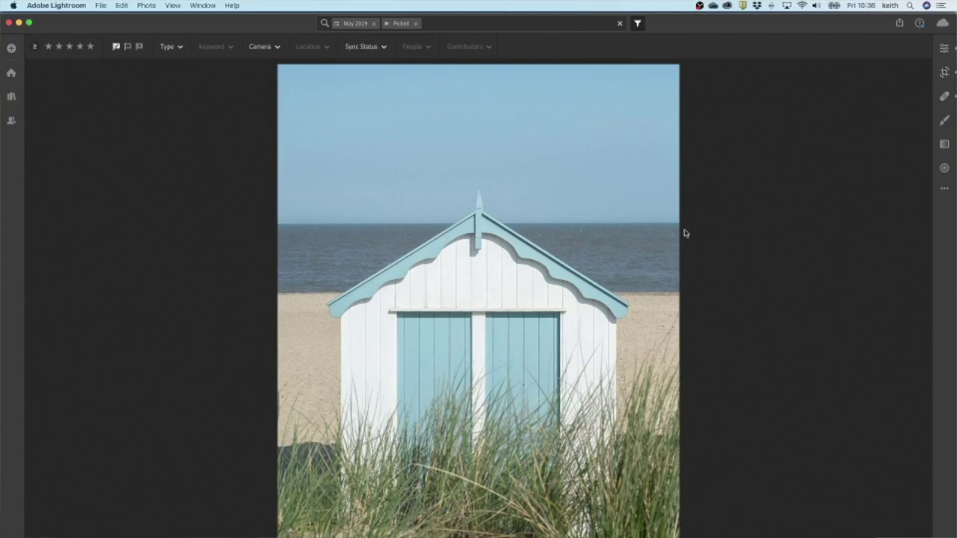
click(945, 71)
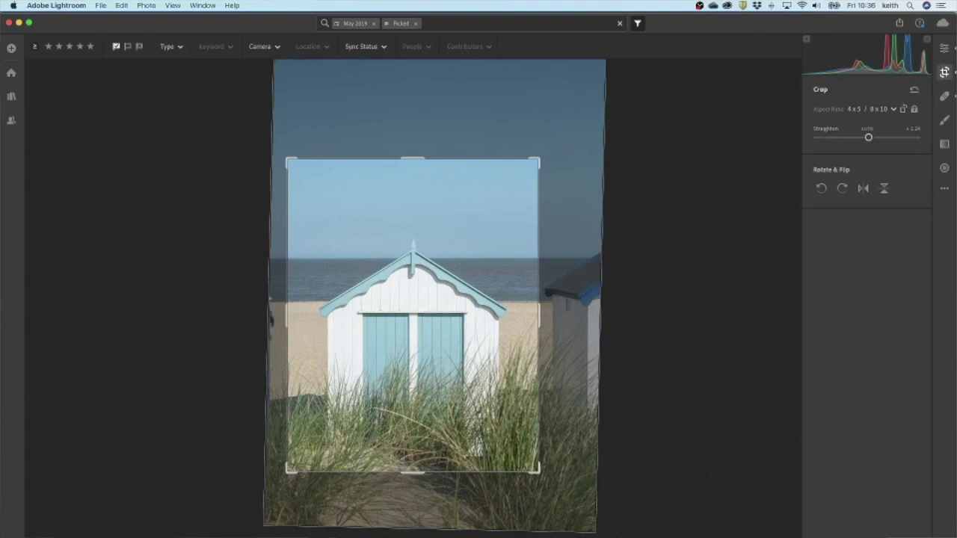
key(shift+p)
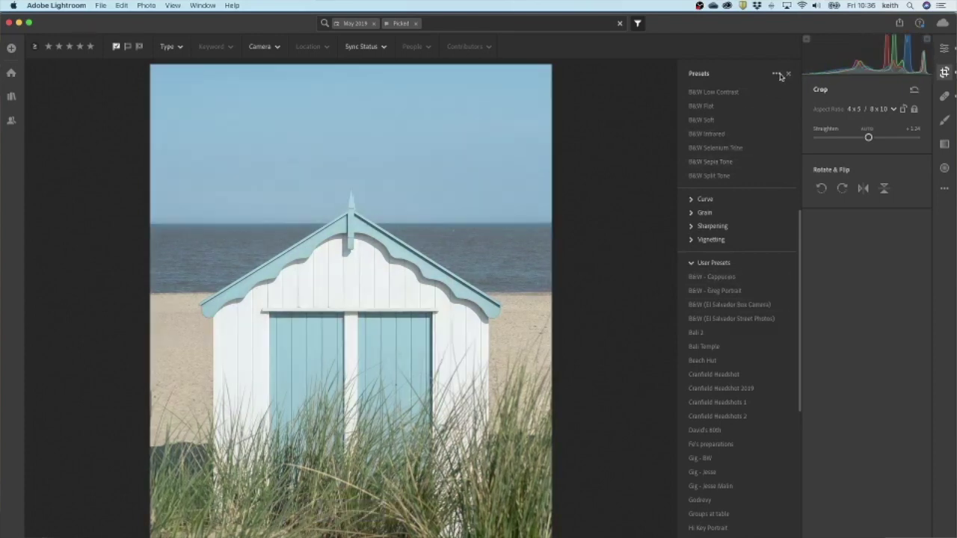
Save the current edit as a user preset named 'Beach Hut Southwold', then advance to the next photo
click(777, 73)
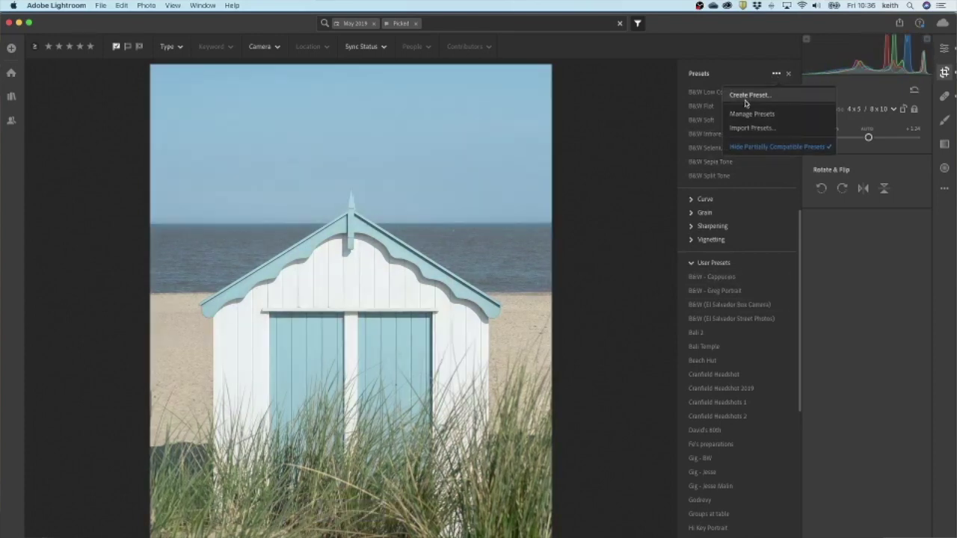
click(749, 96)
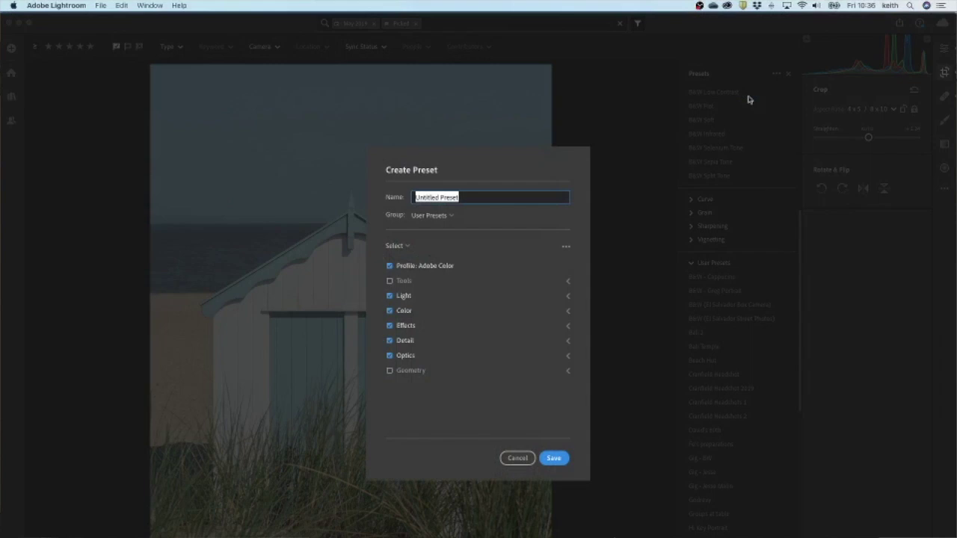
text(Beach)
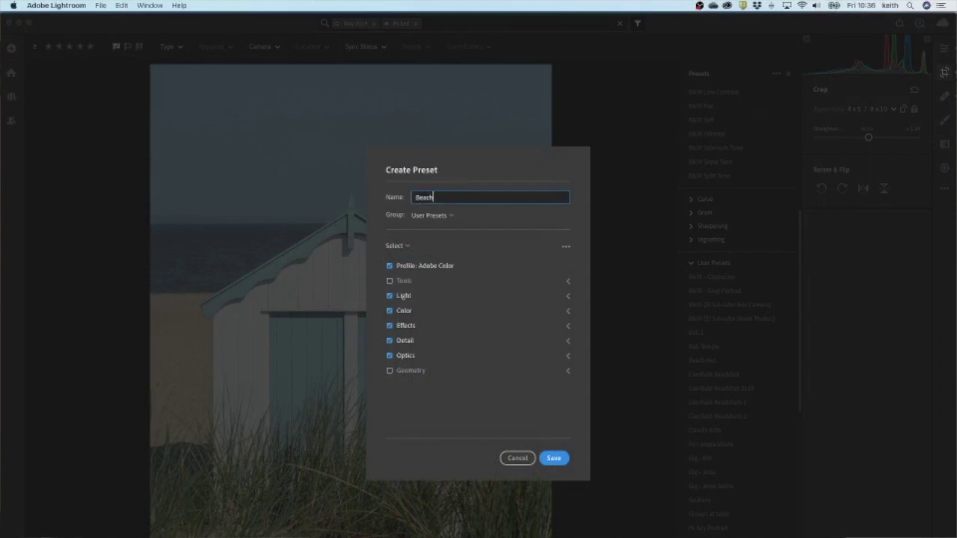
text( Hut Southwold)
click(557, 458)
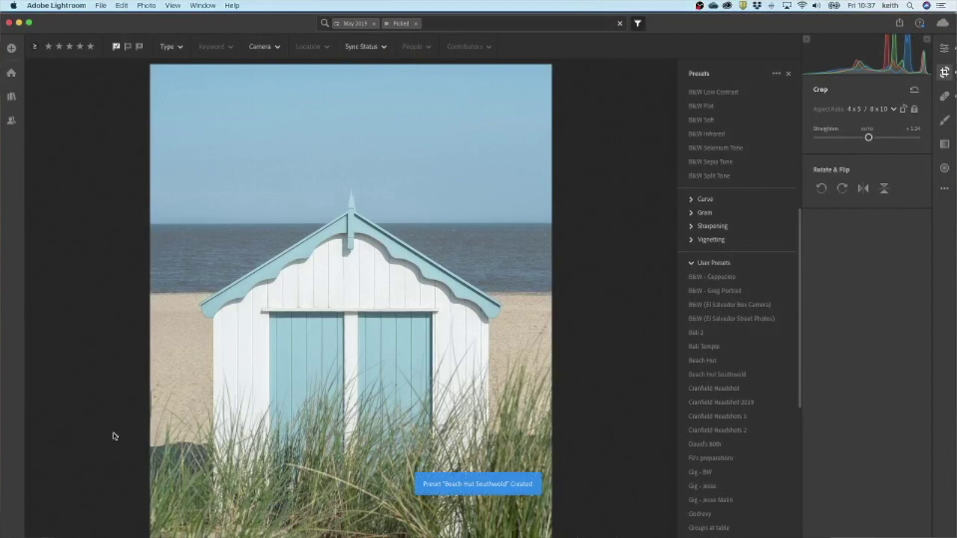
key(Right)
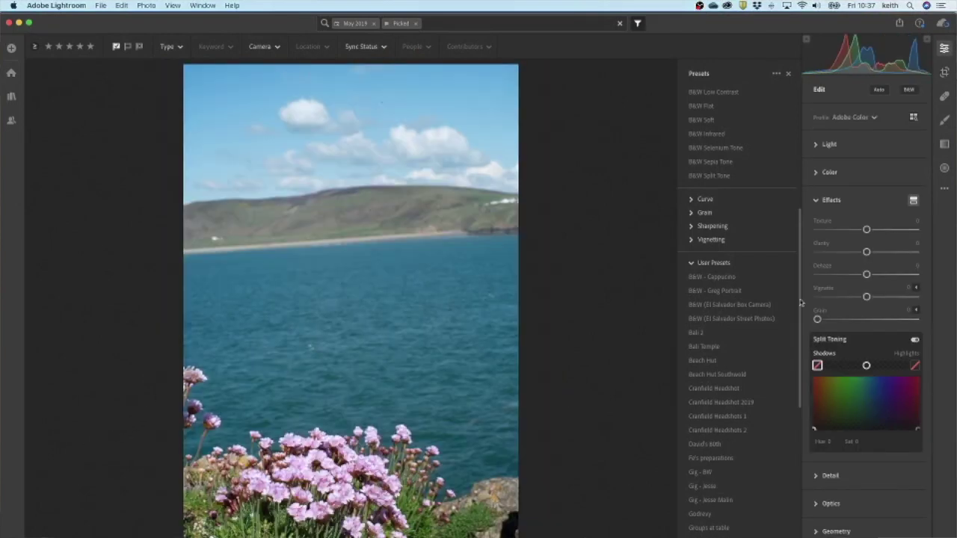
Apply the Beach Hut Southwold user preset to the sea-and-flowers photo
click(945, 189)
click(944, 188)
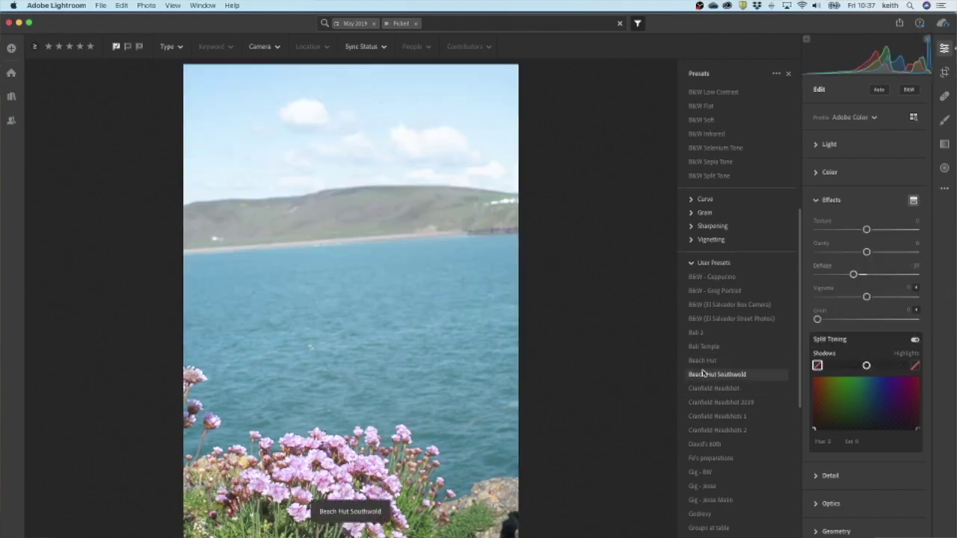
click(703, 374)
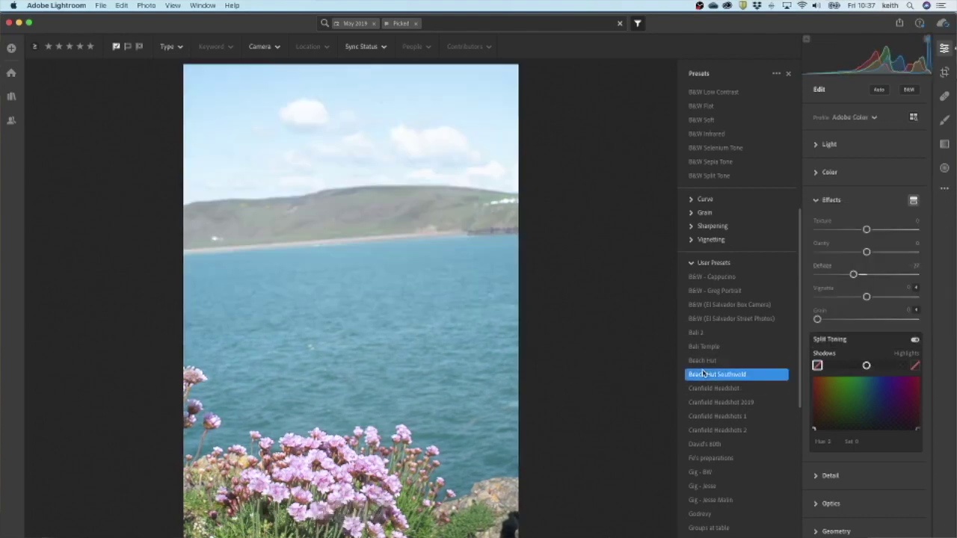
Straighten the sea-and-flowers photo with a slight tilt in Crop & Rotate
key(c)
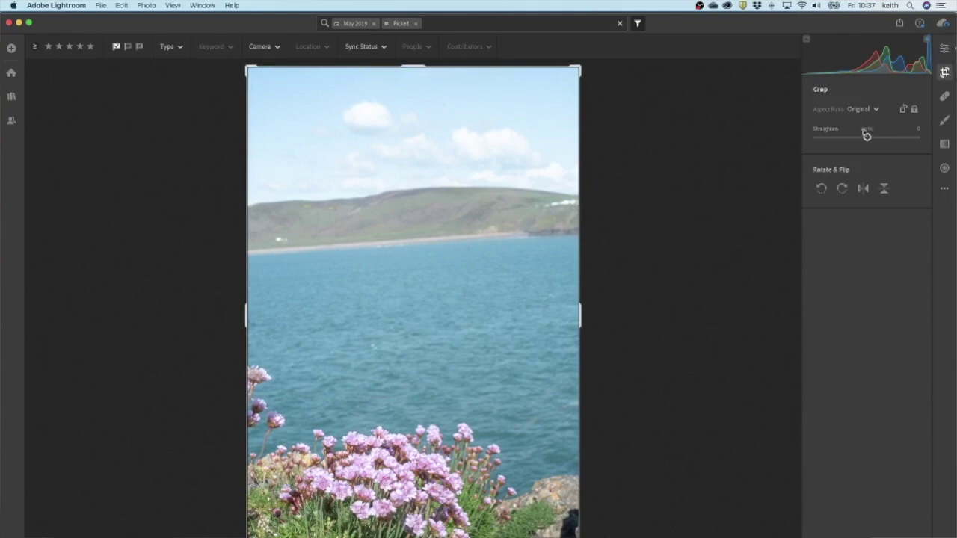
drag(866, 135, 870, 135)
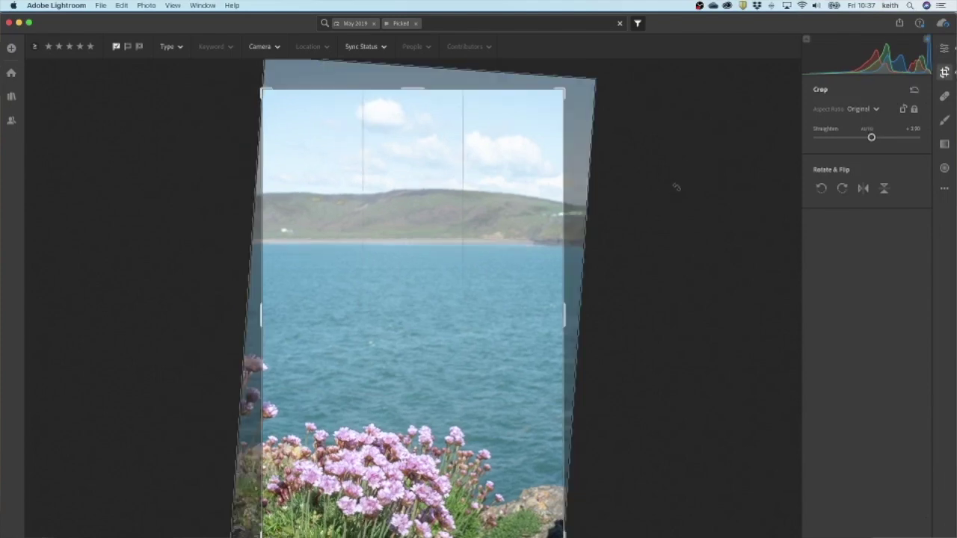
click(944, 48)
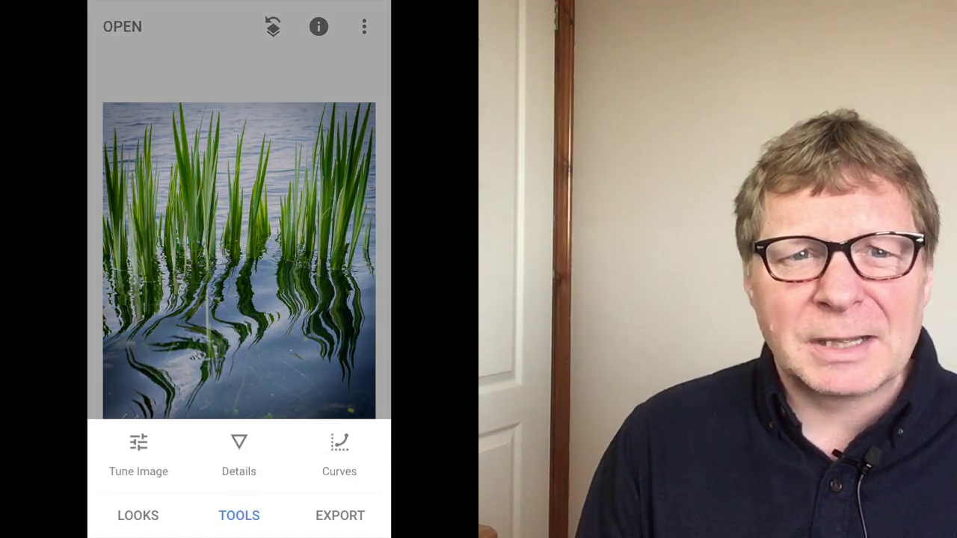
Set the reeds photo's Tune Image brightness to +42 and apply the change
click(137, 217)
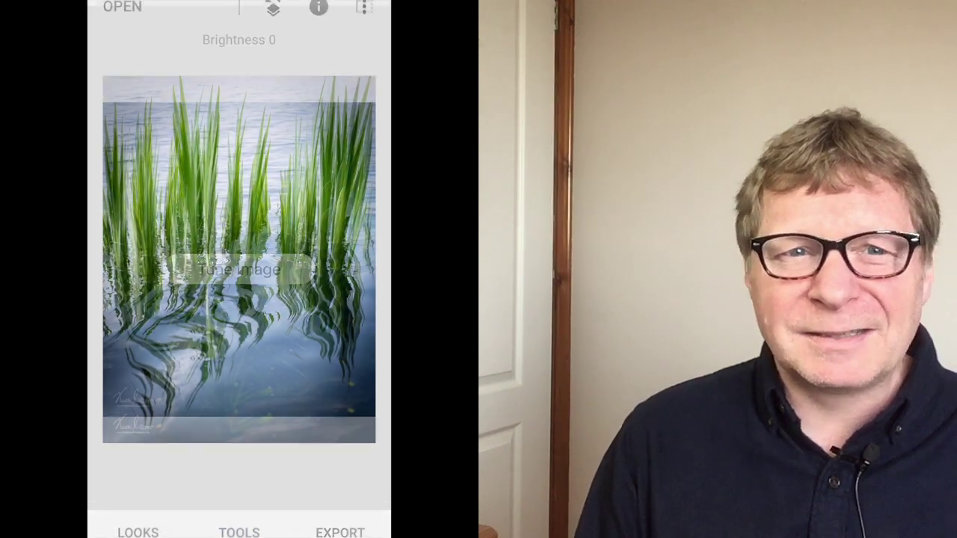
click(197, 516)
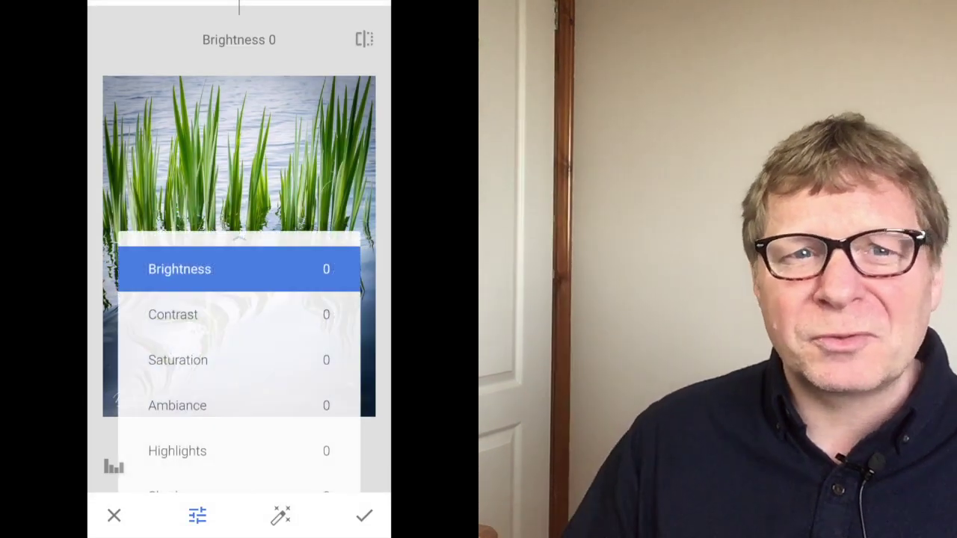
click(179, 269)
drag(240, 247, 328, 246)
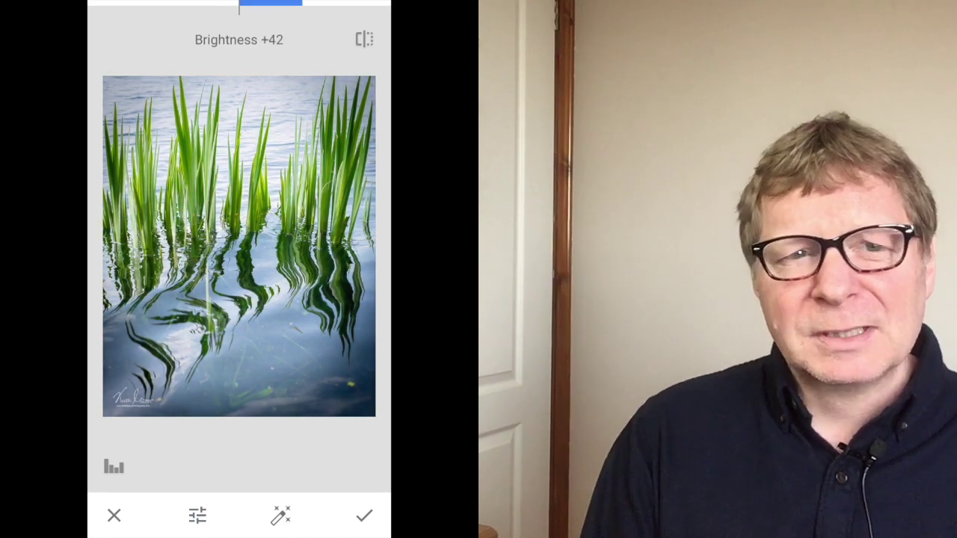
click(364, 516)
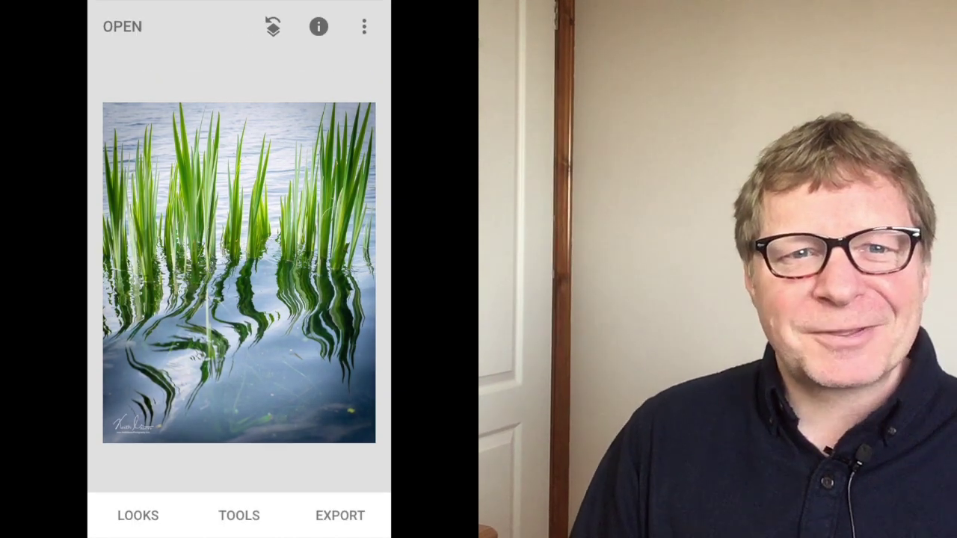